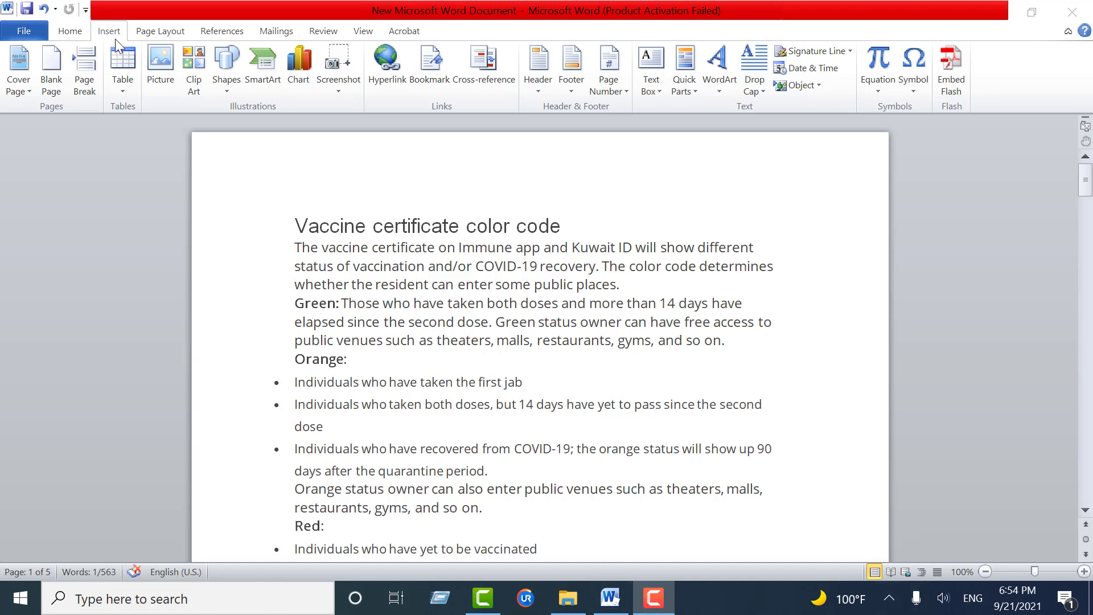
Step: Bookmark the title's first word as 'Vaccine'
{"action": "key", "text": "shift+Right"}
{"action": "key", "text": "shift+Right"}
{"action": "key", "text": "shift+Right"}
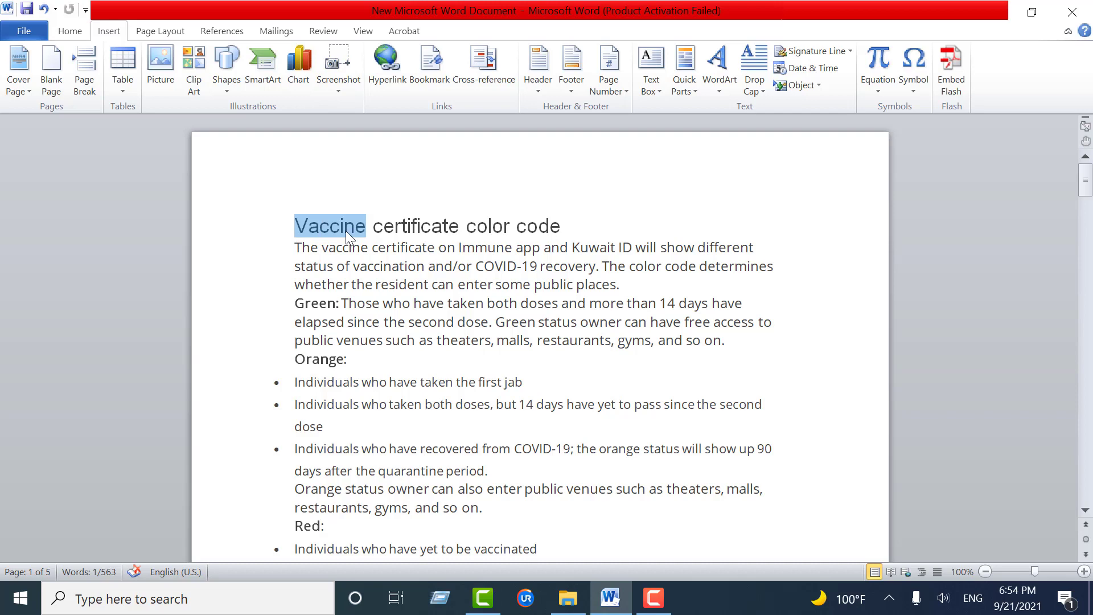
{"action": "left_click", "coordinate": [431, 74]}
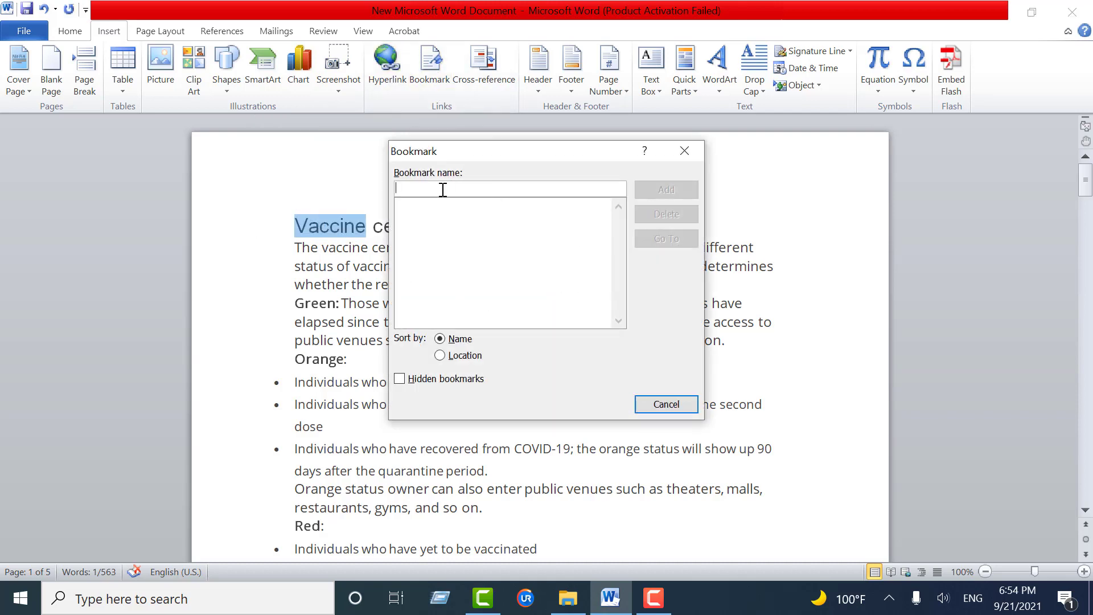
{"action": "type", "text": "Vaccine"}
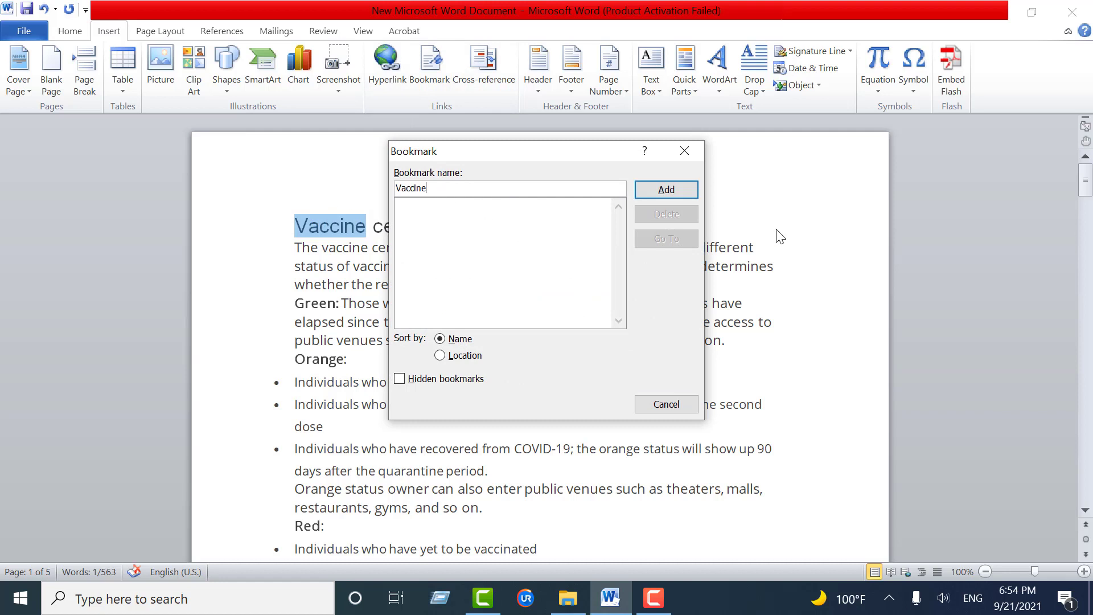
{"action": "left_click", "coordinate": [660, 189]}
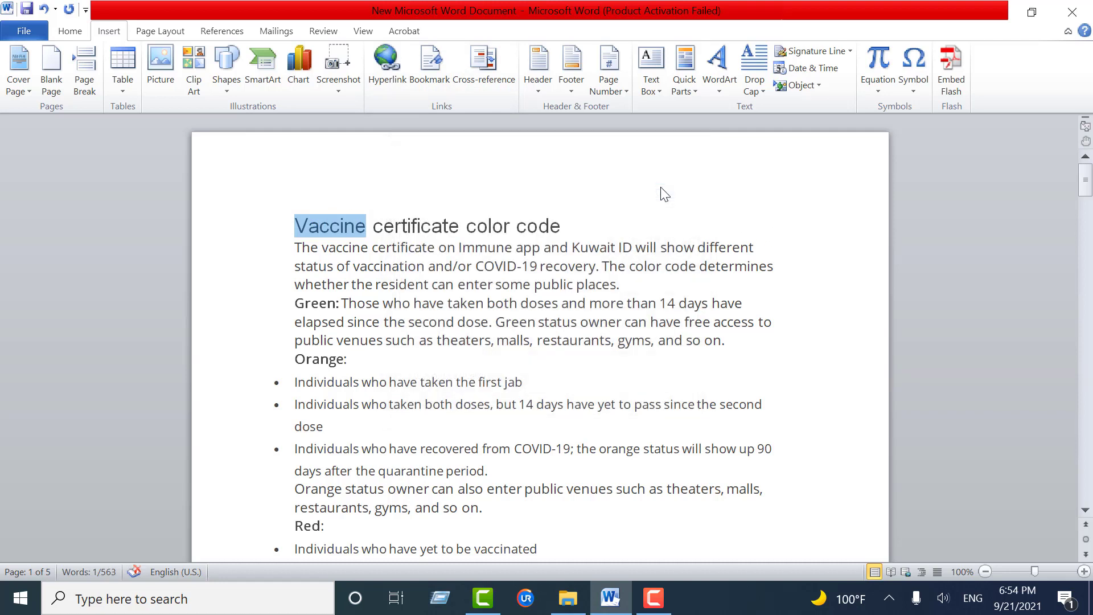
Step: Bookmark the 'Orange:' heading under the name Orange, dropping the colon
{"action": "left_click_drag", "start_coordinate": [355, 360], "coordinate": [300, 366]}
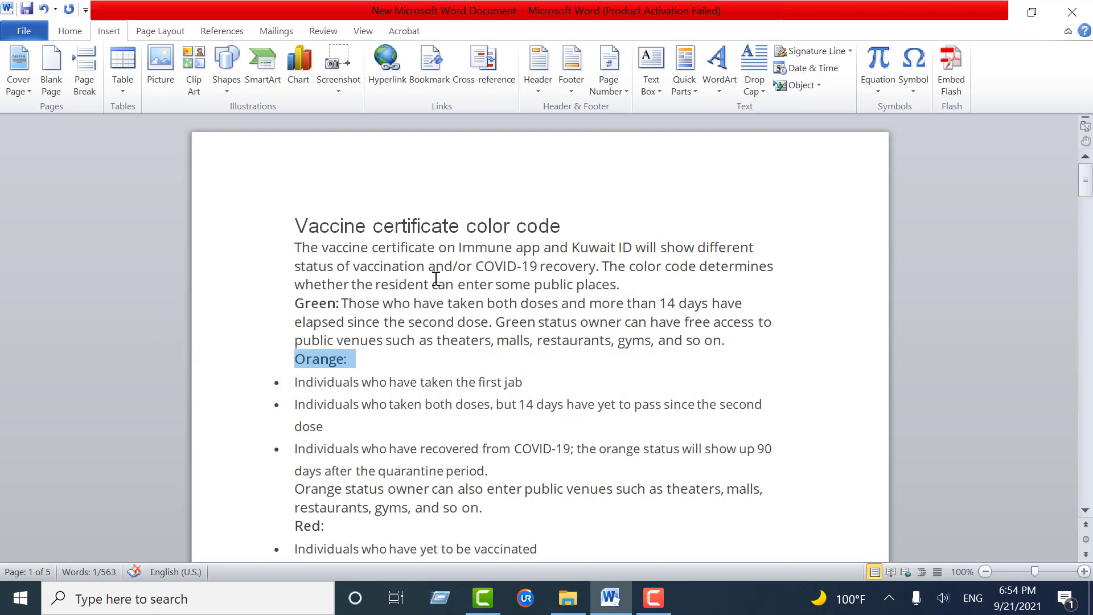
{"action": "left_click", "coordinate": [430, 63]}
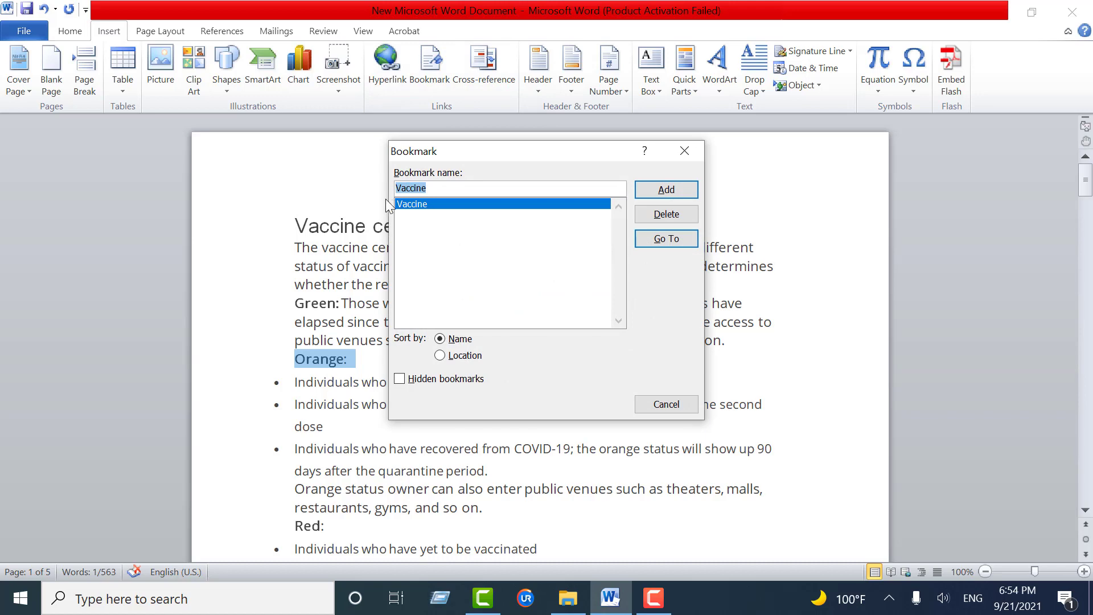
{"action": "type", "text": "Orange:"}
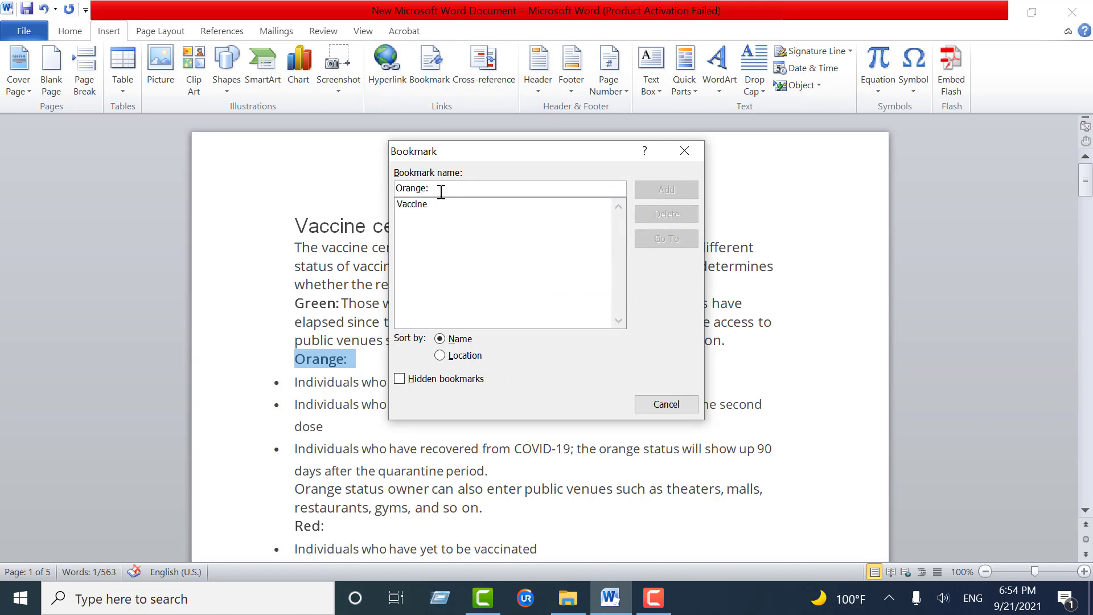
{"action": "key", "text": "BackSpace"}
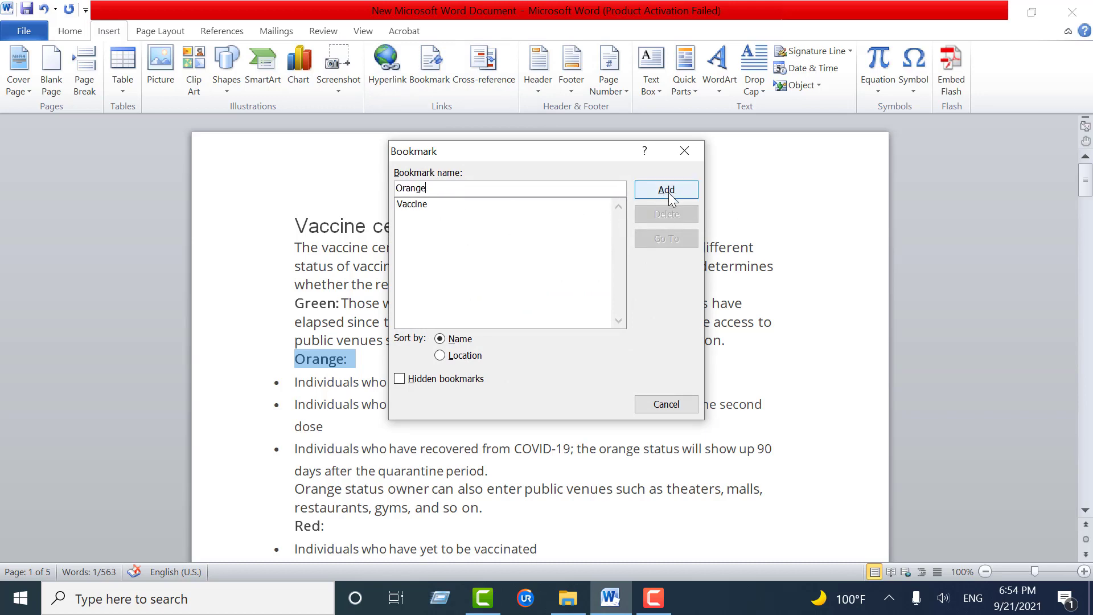
{"action": "left_click", "coordinate": [665, 190]}
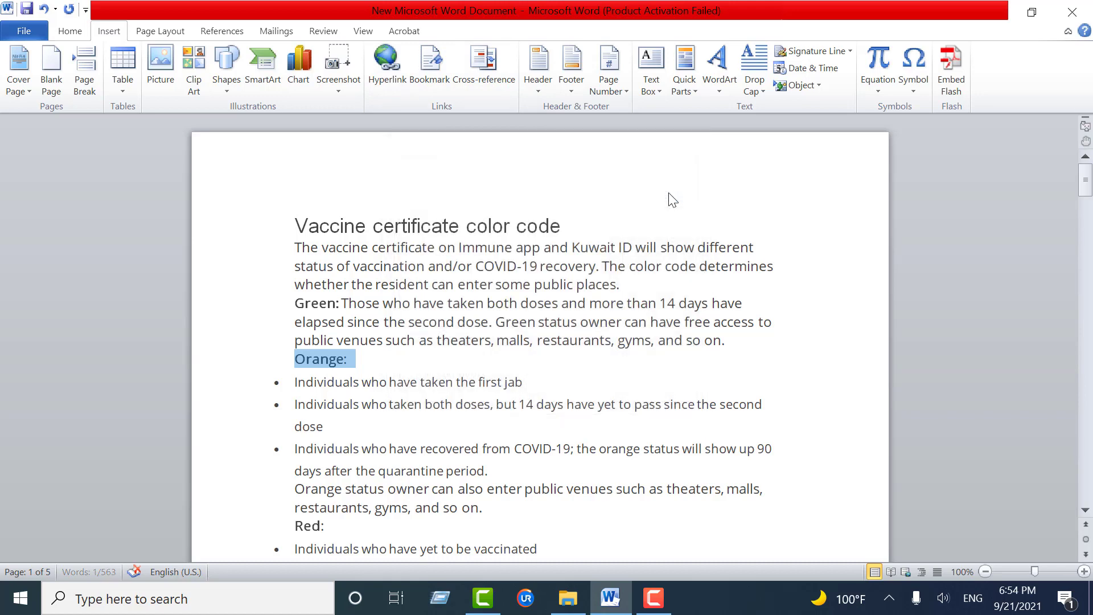
{"action": "left_click", "coordinate": [320, 526]}
Step: Bookmark the word Red in the 'Red:' heading as Red, replacing the prefilled name Orange
{"action": "left_click_drag", "start_coordinate": [320, 527], "coordinate": [295, 527]}
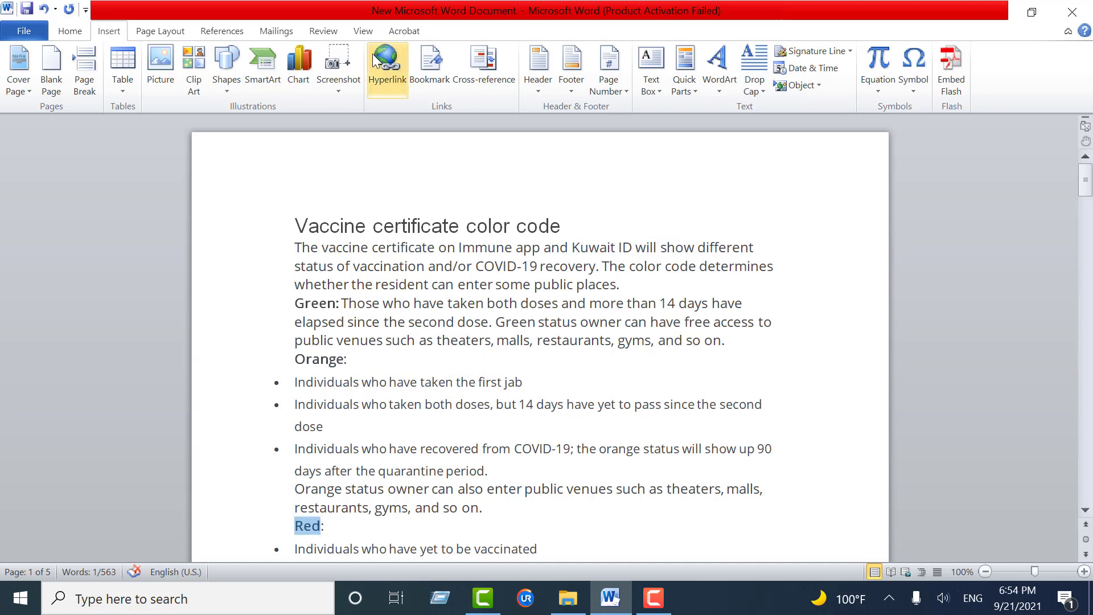
{"action": "left_click", "coordinate": [439, 83]}
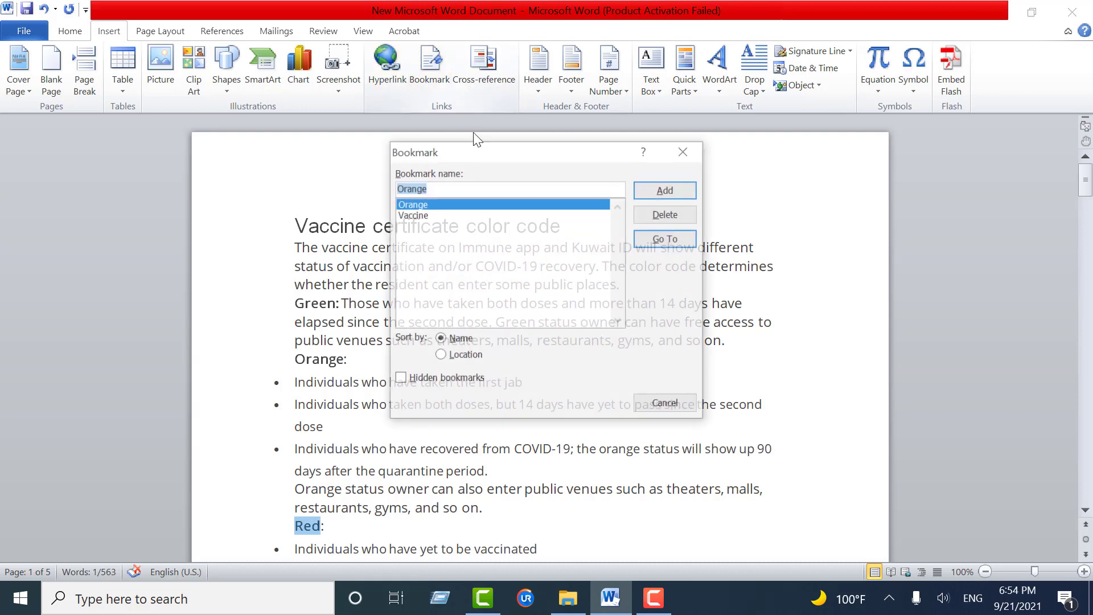
{"action": "left_click", "coordinate": [432, 188]}
{"action": "left_click_drag", "start_coordinate": [432, 187], "coordinate": [383, 190]}
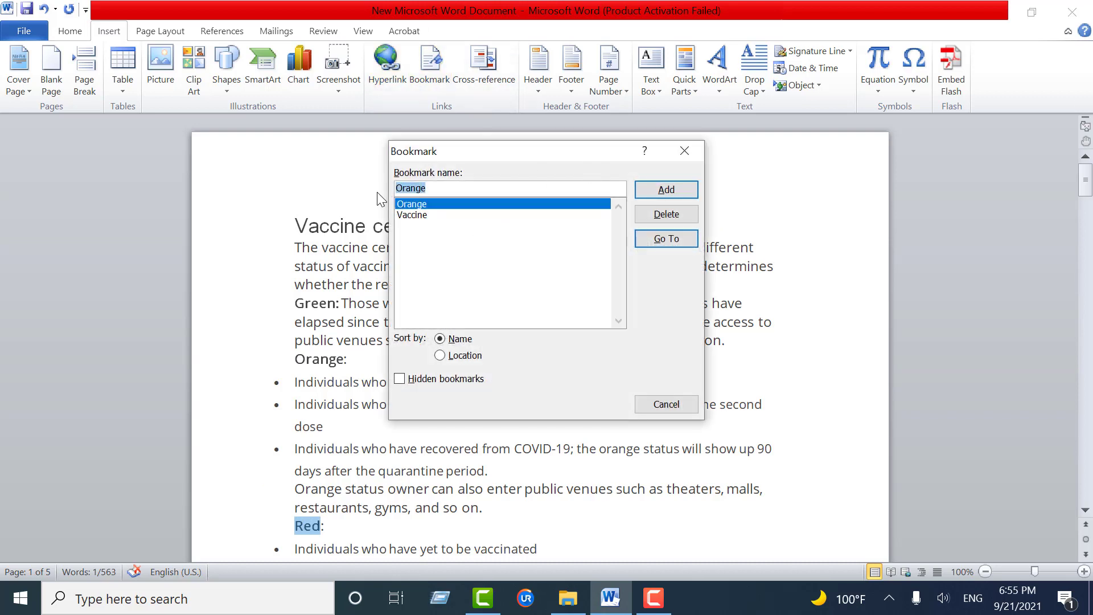
{"action": "type", "text": "Red"}
{"action": "left_click", "coordinate": [667, 191]}
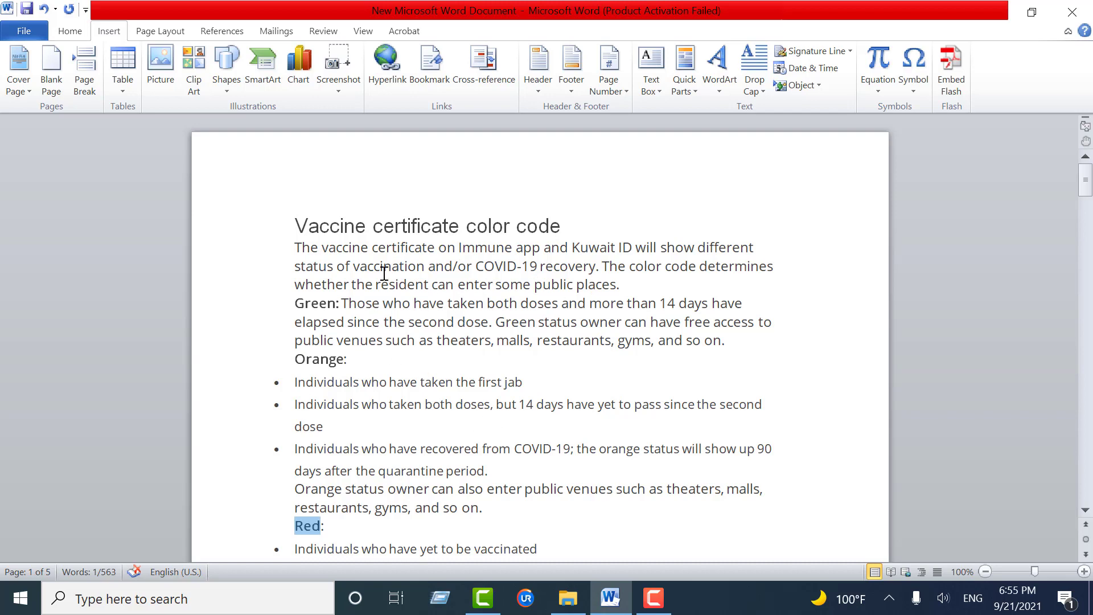
Step: Jump to the Vaccine bookmark from the bookmark list and move the dialog aside
{"action": "left_click", "coordinate": [449, 84]}
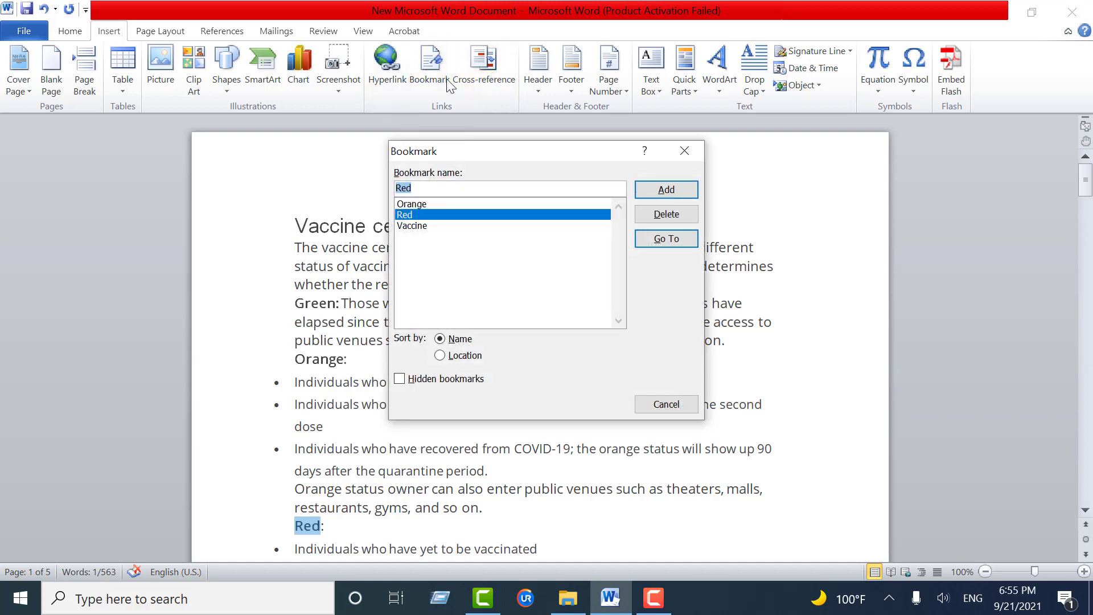
{"action": "left_click", "coordinate": [421, 227]}
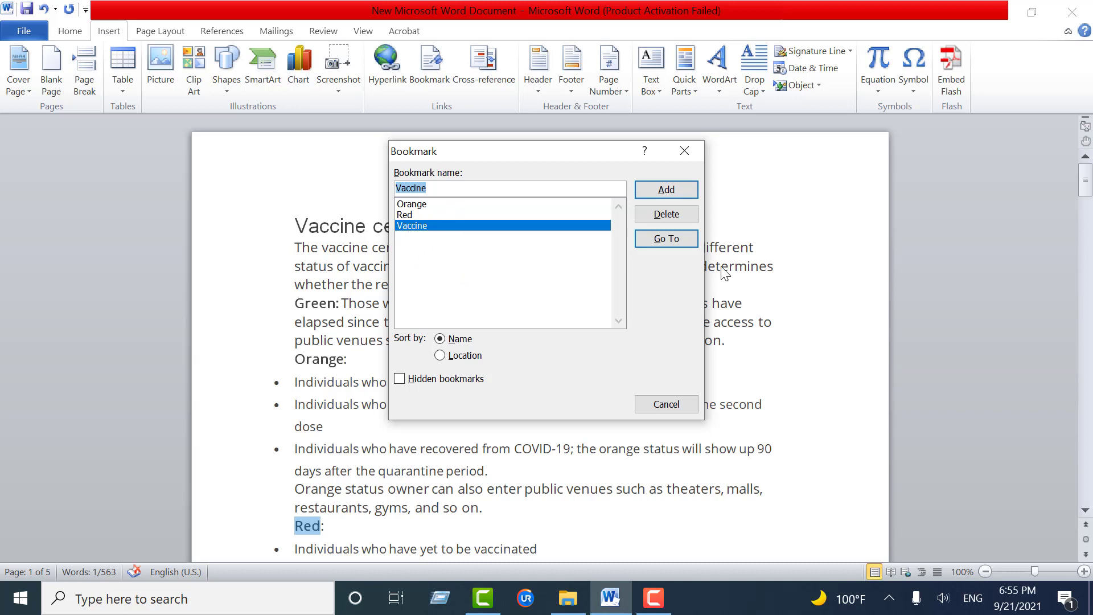
{"action": "left_click", "coordinate": [678, 244]}
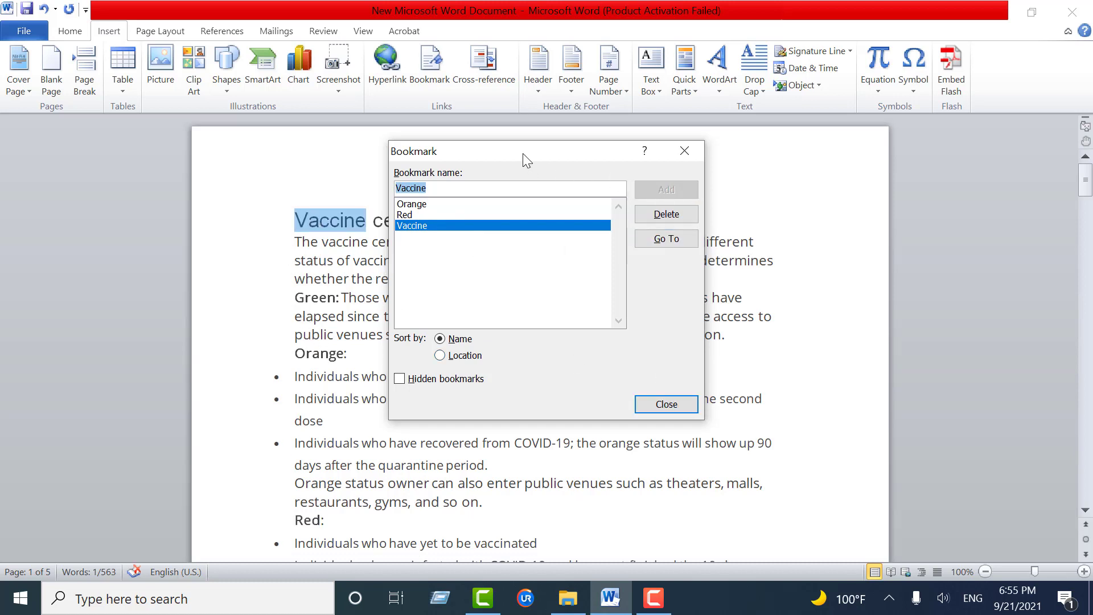
{"action": "mouse_move", "coordinate": [523, 153]}
{"action": "left_mouse_down"}
{"action": "mouse_move", "coordinate": [659, 172]}
{"action": "mouse_move", "coordinate": [576, 165]}
{"action": "left_mouse_up"}
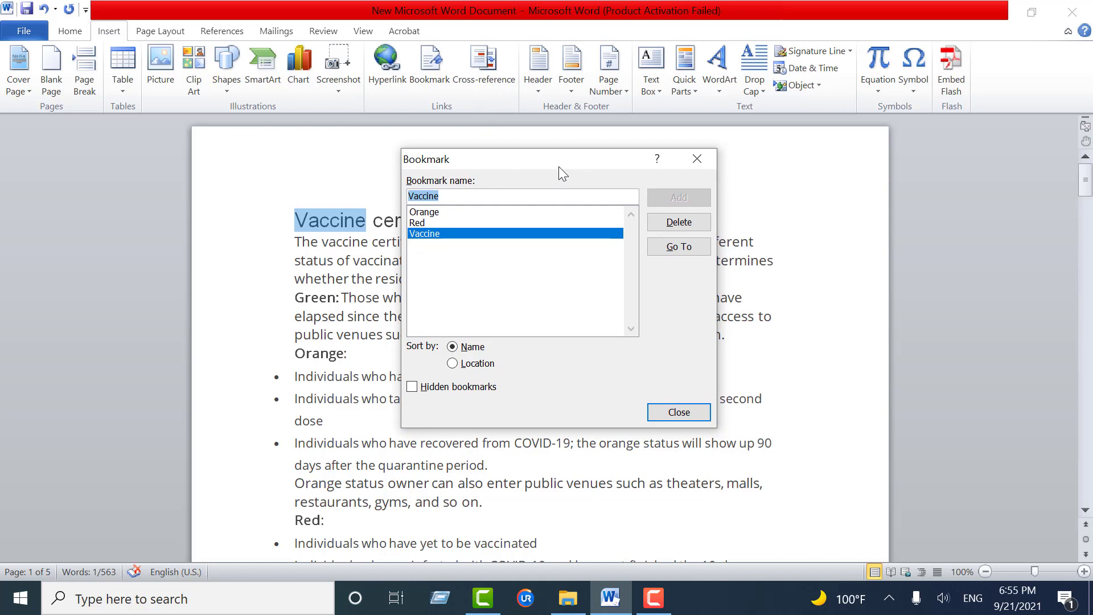
Step: Go to the Orange bookmark, then on to the Red bookmark
{"action": "left_click", "coordinate": [435, 213]}
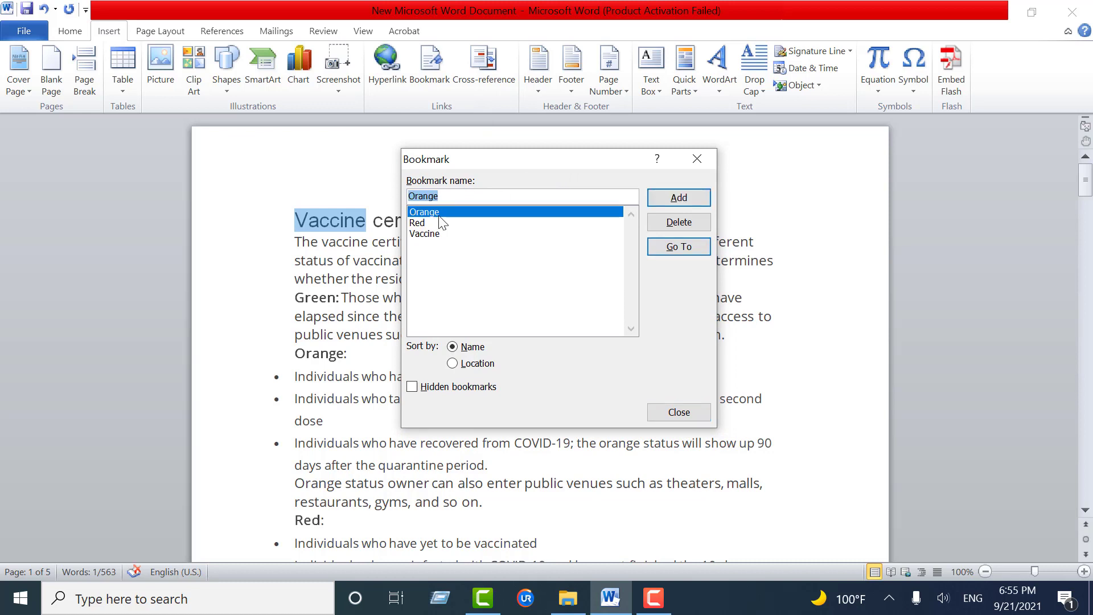
{"action": "left_click", "coordinate": [683, 252]}
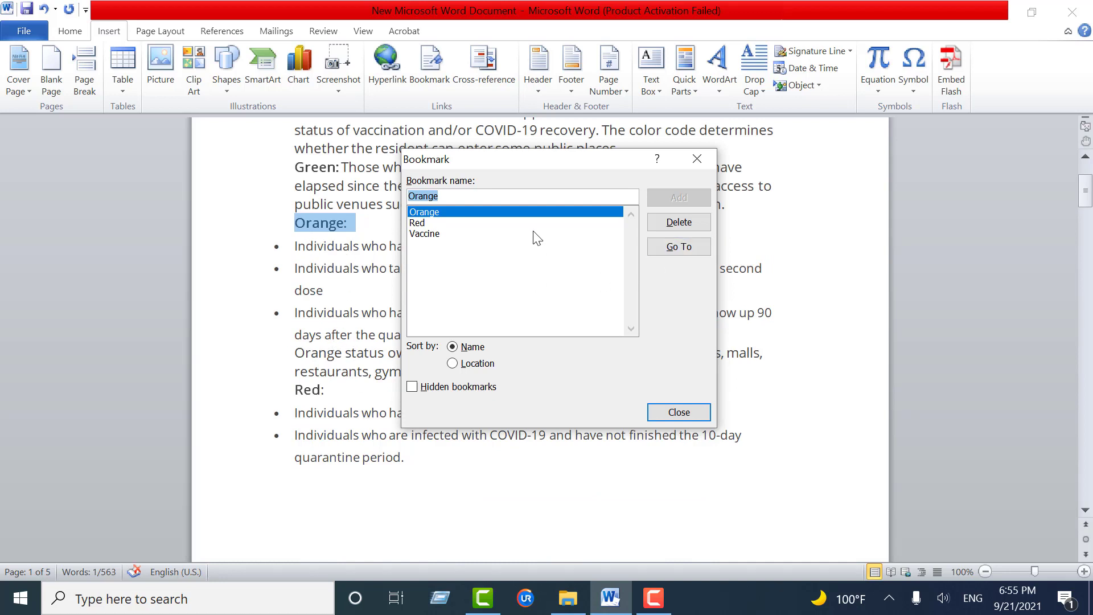
{"action": "left_click", "coordinate": [421, 223]}
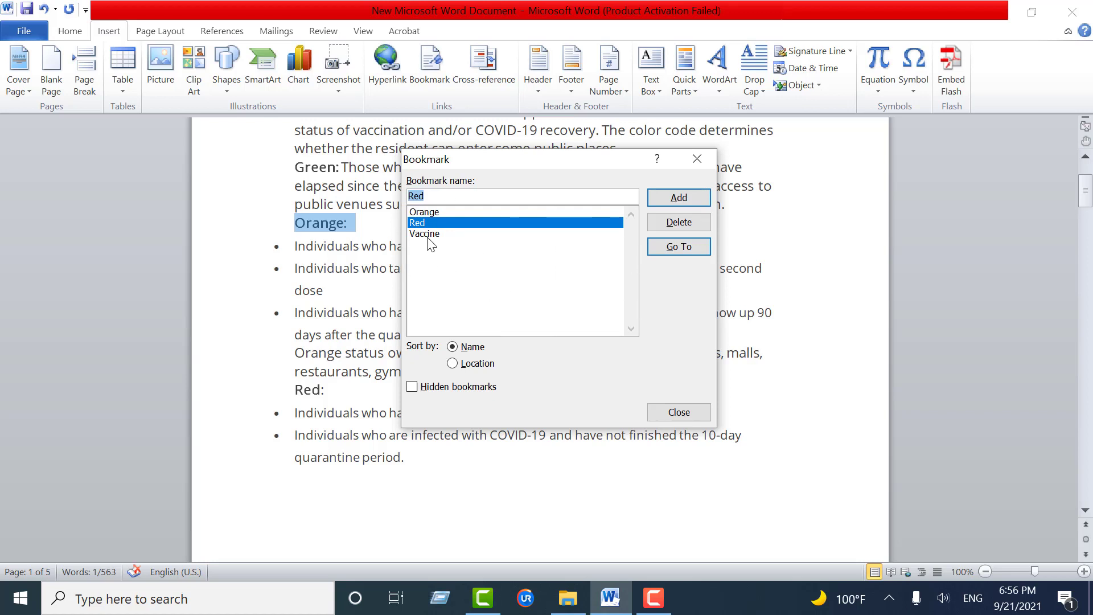
{"action": "left_click", "coordinate": [673, 250]}
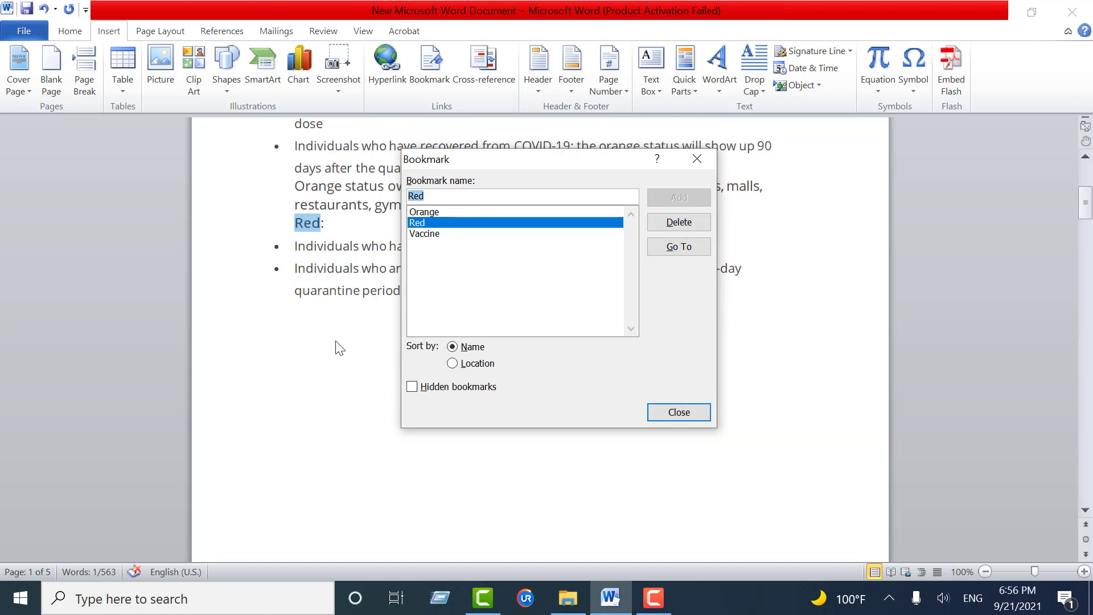